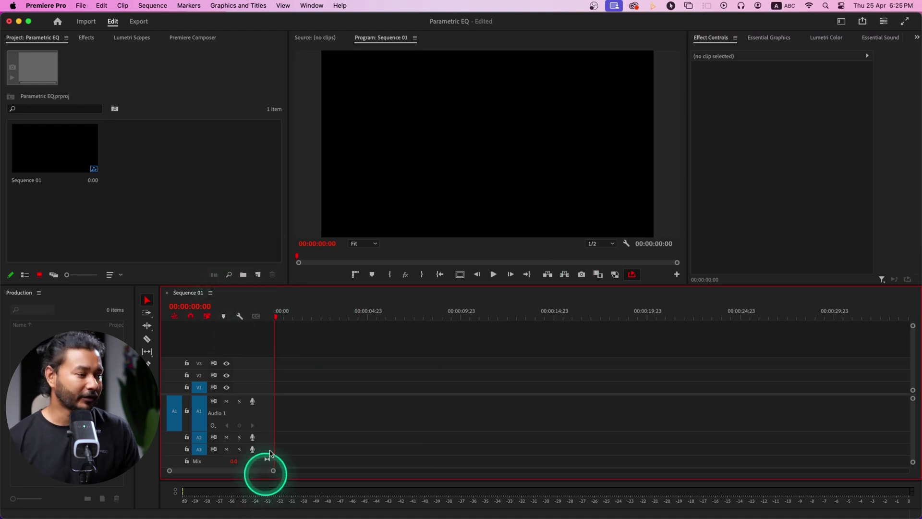
Confirm System Default as the A1 voice-over source, then record the first take, Audio 1_2.wav.
{"action": "right_click", "coordinate": [263, 409]}
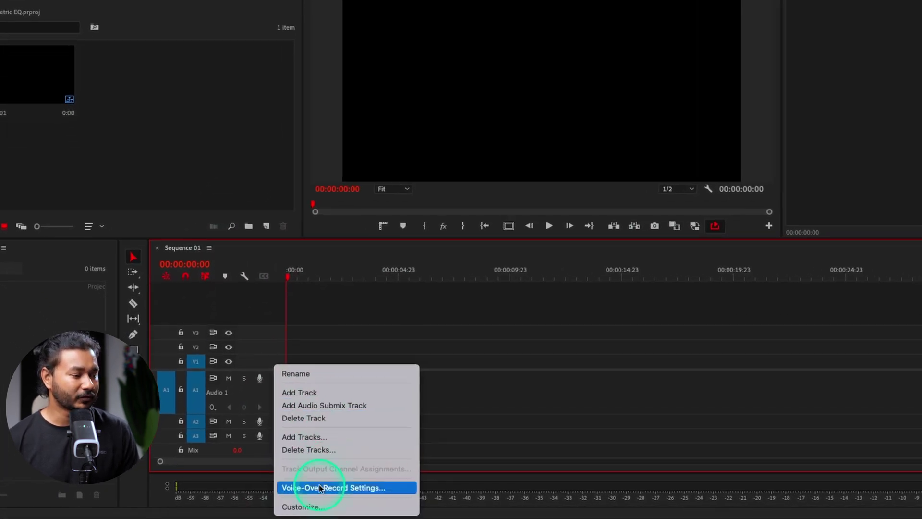
{"action": "left_click", "coordinate": [329, 487]}
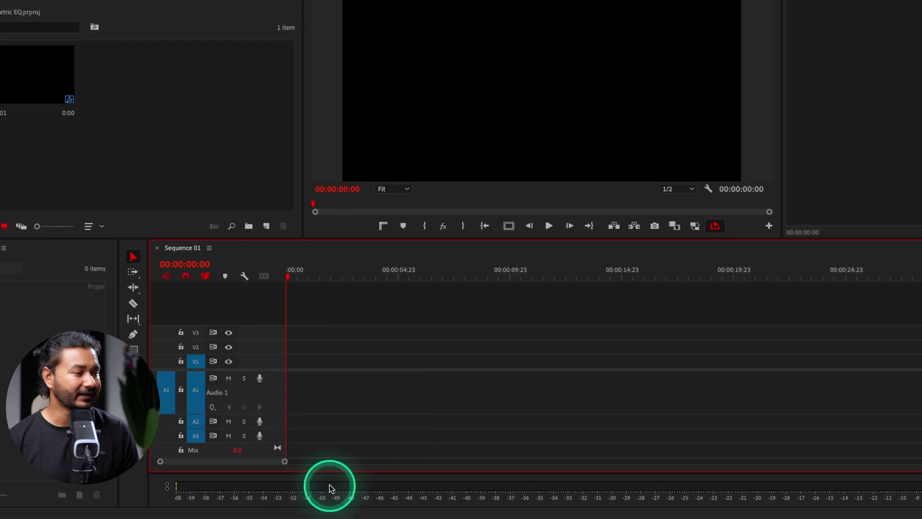
{"action": "left_click", "coordinate": [255, 294]}
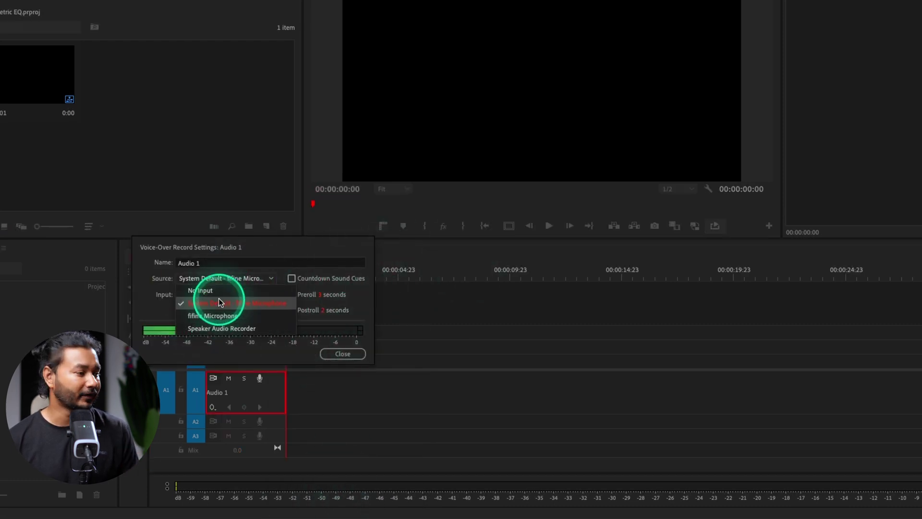
{"action": "left_click", "coordinate": [258, 249]}
{"action": "left_click", "coordinate": [342, 353]}
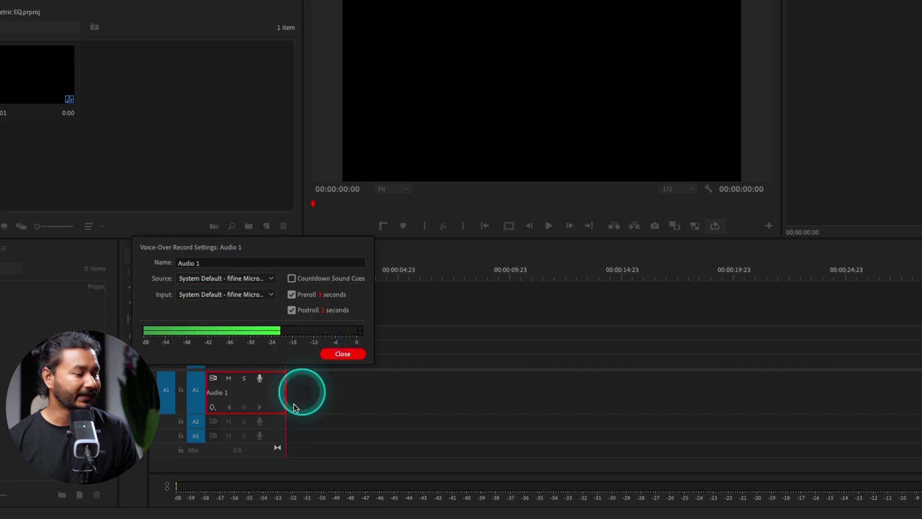
{"action": "left_click", "coordinate": [259, 380]}
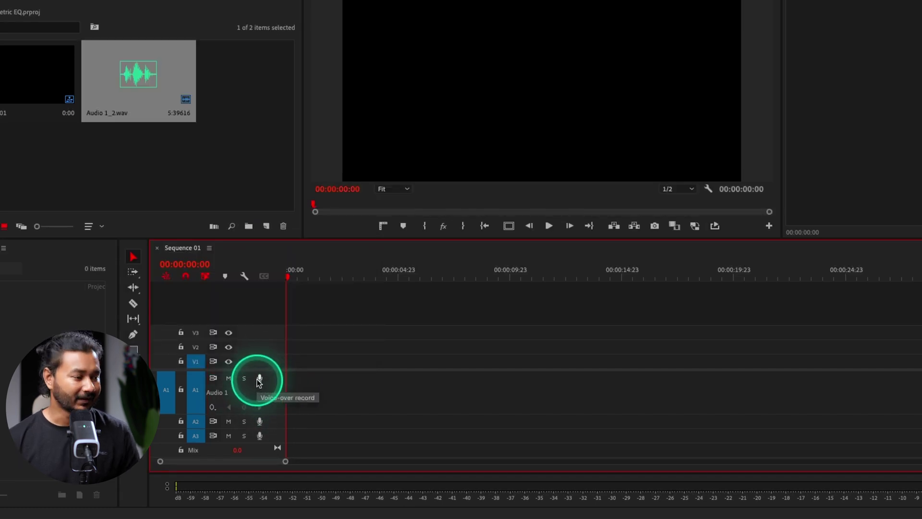
Record the Audio 1_3.wav voice-over take on Audio 1 and play it back from the start.
{"action": "left_click", "coordinate": [260, 379]}
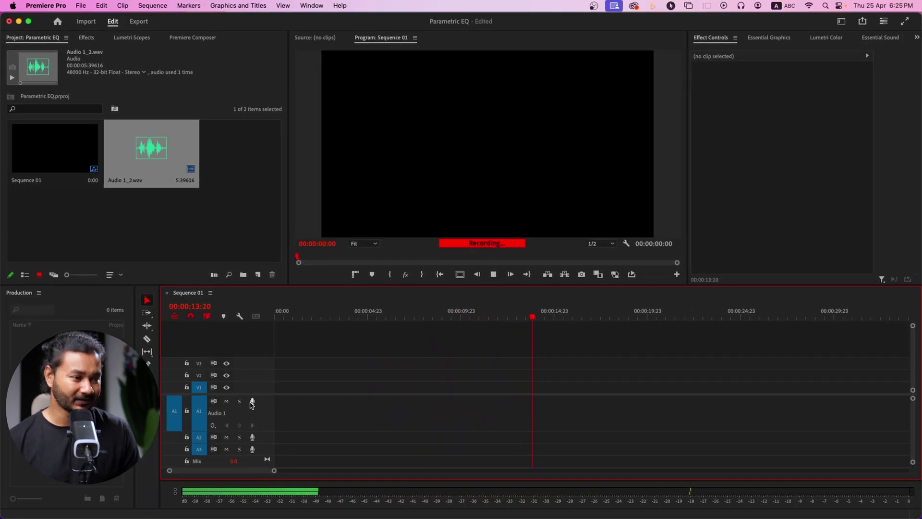
{"action": "left_click", "coordinate": [351, 340]}
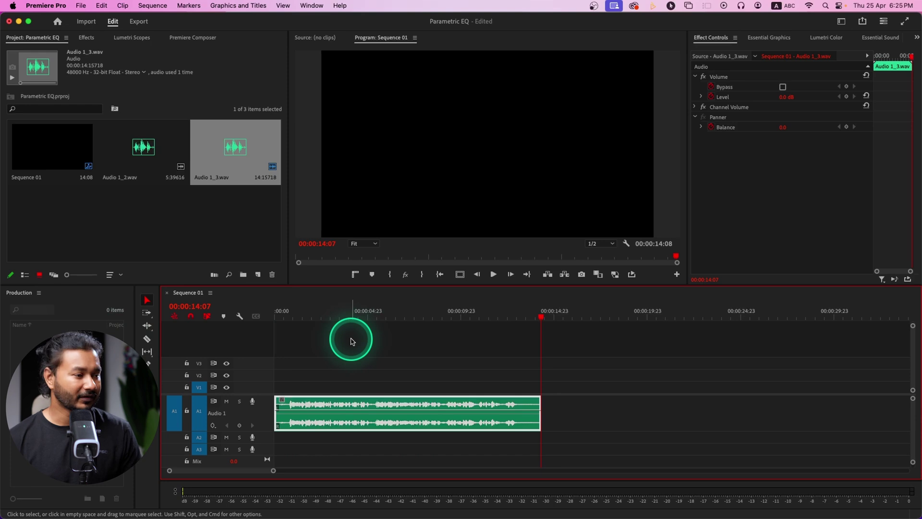
{"action": "left_click", "coordinate": [307, 319]}
{"action": "key", "text": "space"}
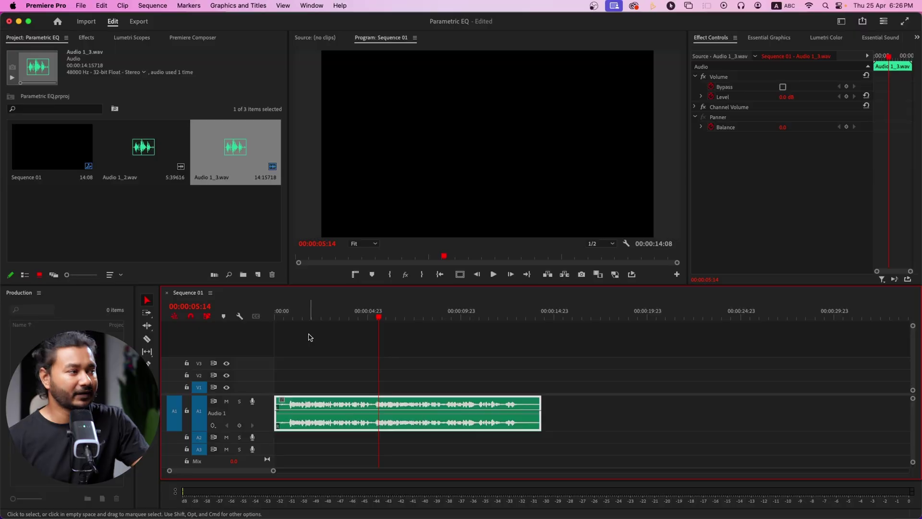
{"action": "left_click", "coordinate": [86, 38]}
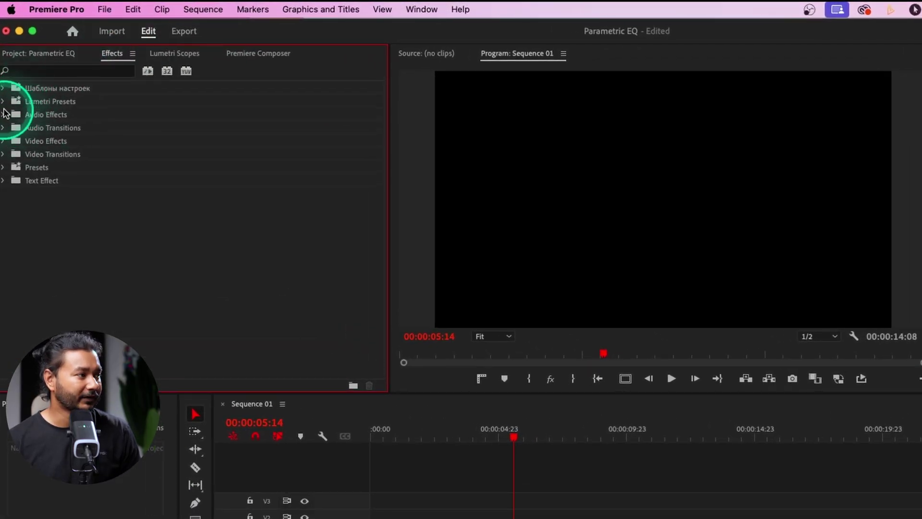
Drag Notch Filter from Audio Effects > Filter and EQ onto the Audio 1_3.wav clip.
{"action": "left_click", "coordinate": [4, 114]}
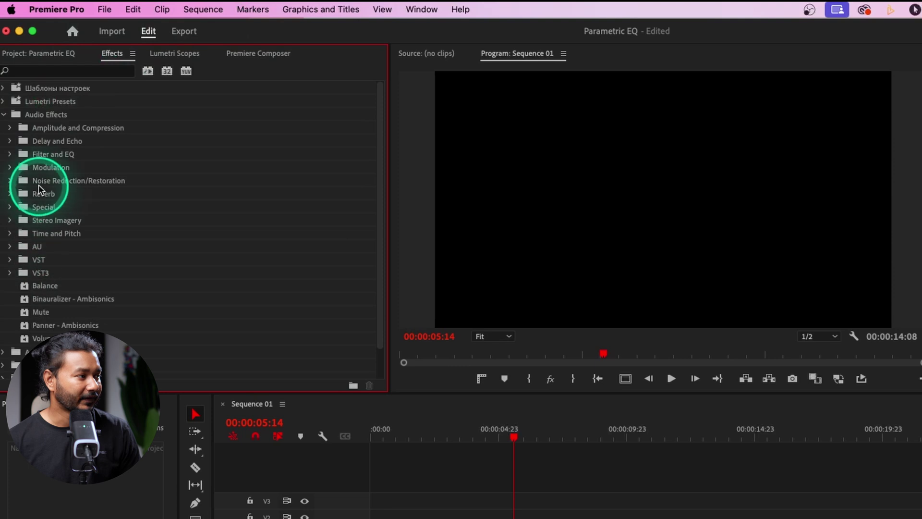
{"action": "left_click", "coordinate": [9, 154]}
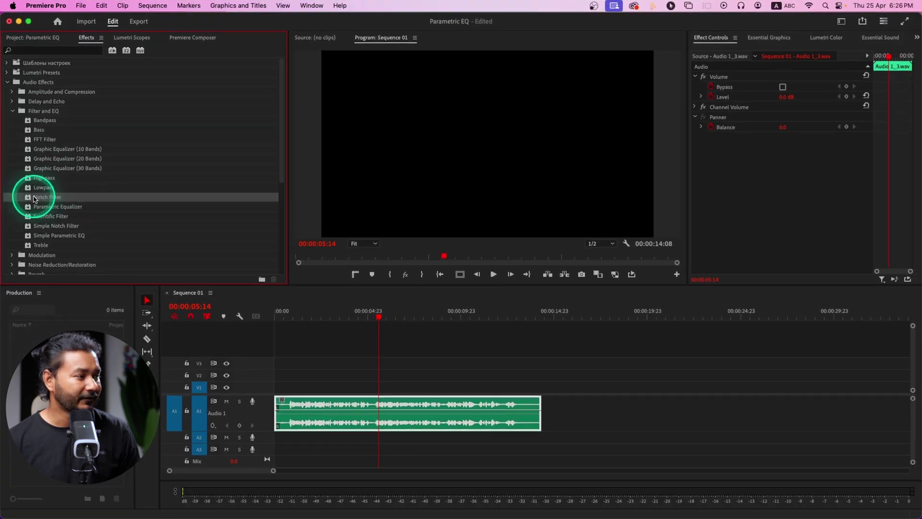
{"action": "left_click_drag", "start_coordinate": [201, 292], "coordinate": [355, 420]}
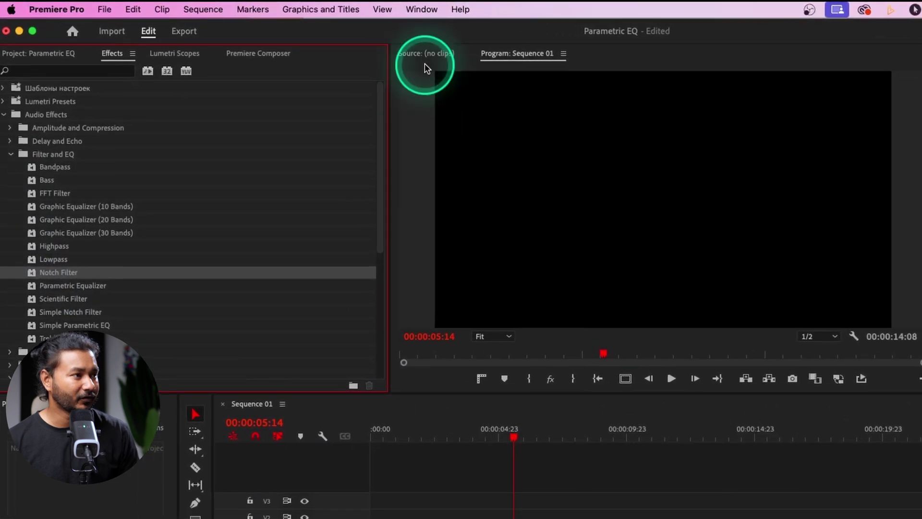
{"action": "left_click", "coordinate": [422, 9]}
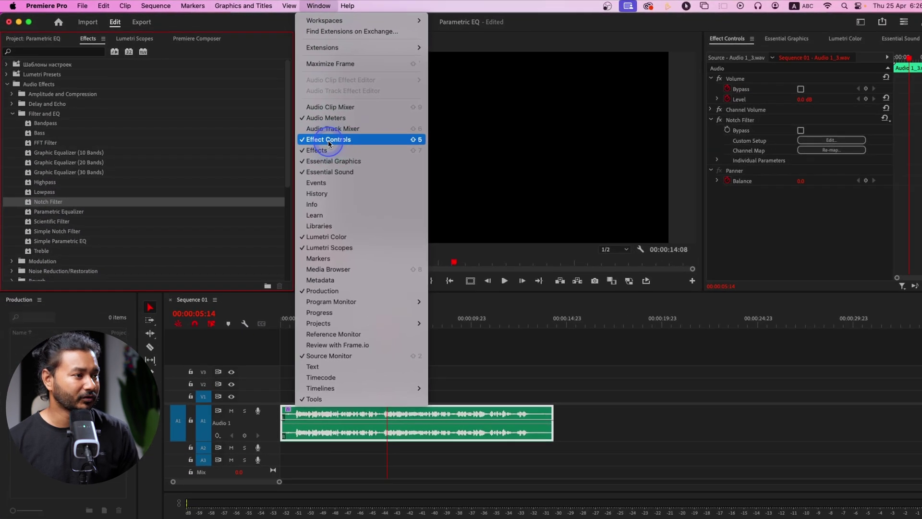
Open the Notch Filter's Custom Setup editor from Effect Controls, showing six Narrow notches from 60–660 Hz.
{"action": "left_click", "coordinate": [329, 140]}
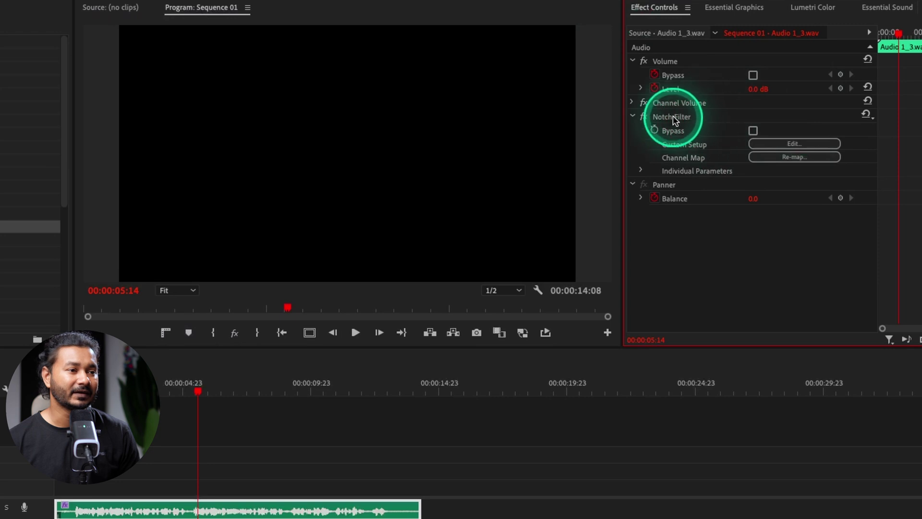
{"action": "left_click", "coordinate": [785, 144]}
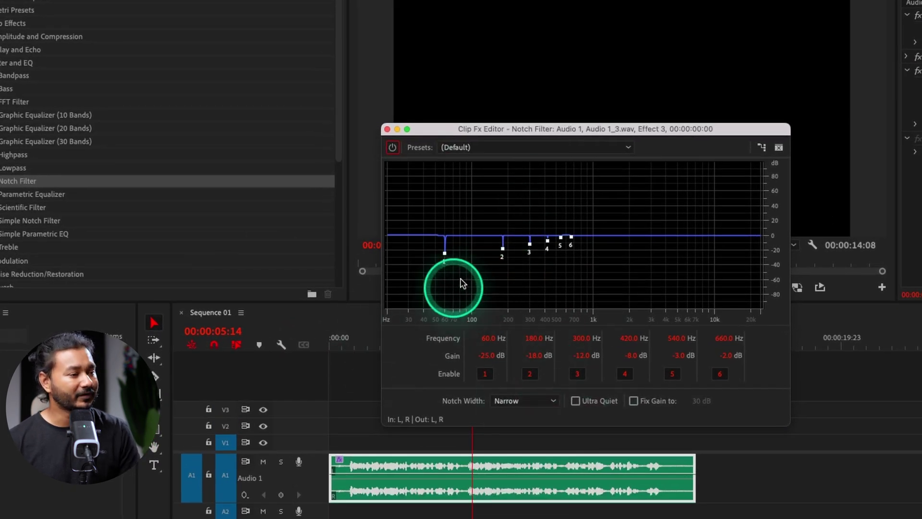
Toggle notch bands 1–3 off and back on, then lower band 1's 60 Hz gain to -48.0 dB.
{"action": "left_click", "coordinate": [484, 373]}
{"action": "left_click", "coordinate": [529, 374]}
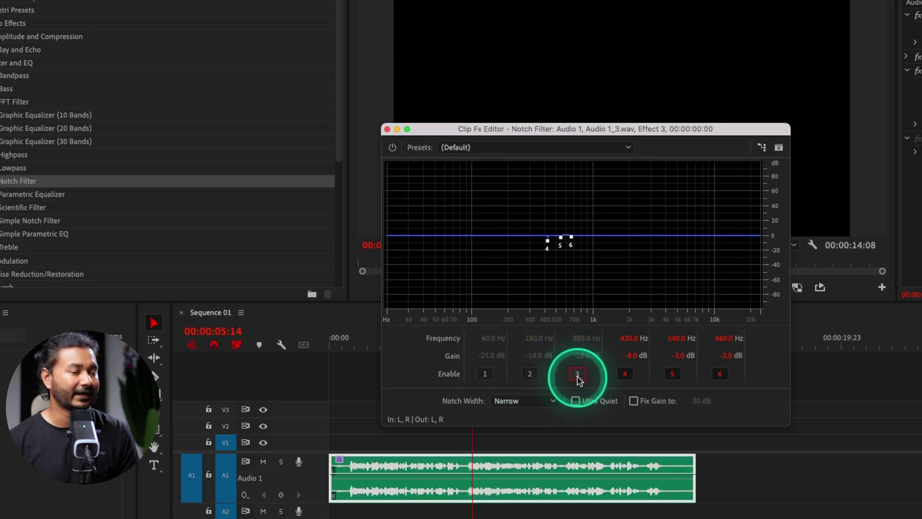
{"action": "left_click", "coordinate": [578, 373]}
{"action": "left_click", "coordinate": [531, 374]}
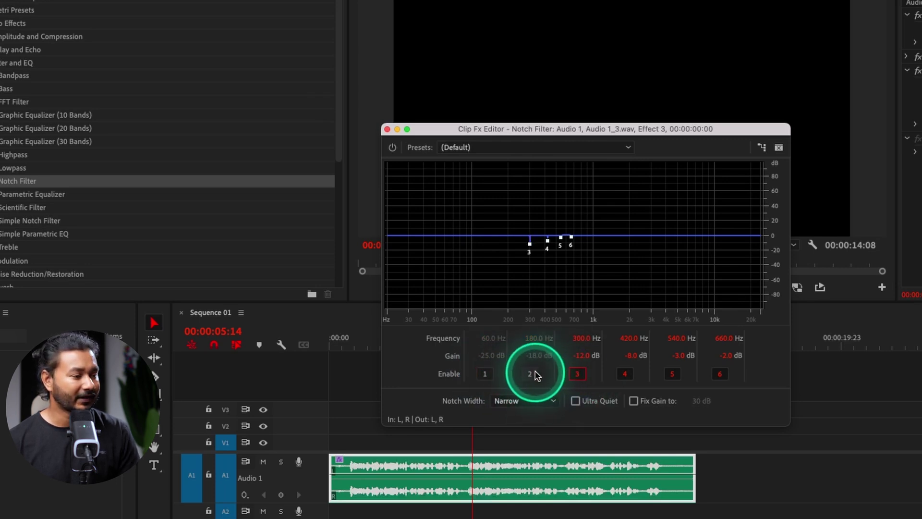
{"action": "left_click", "coordinate": [486, 374]}
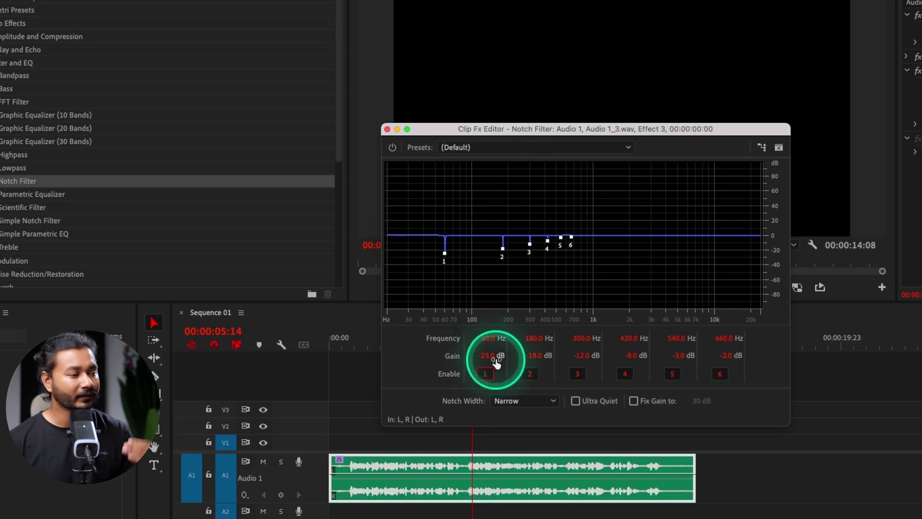
{"action": "left_click_drag", "start_coordinate": [491, 356], "coordinate": [461, 351]}
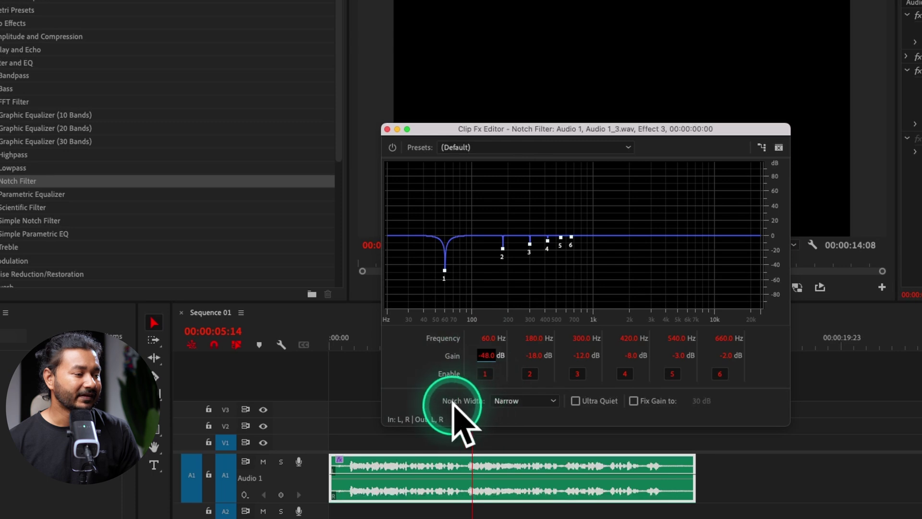
Set the Notch Width to Super Narrow.
{"action": "left_click", "coordinate": [505, 404]}
{"action": "left_click", "coordinate": [527, 427]}
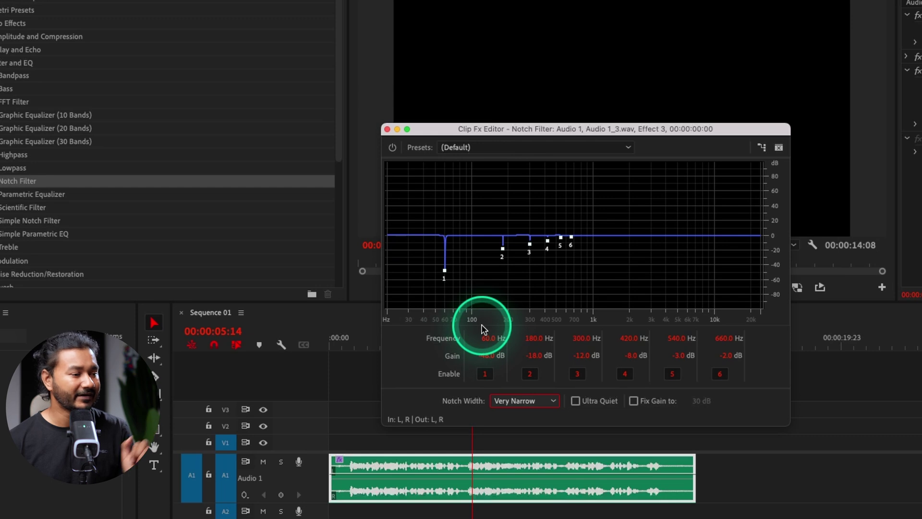
{"action": "left_click", "coordinate": [509, 401]}
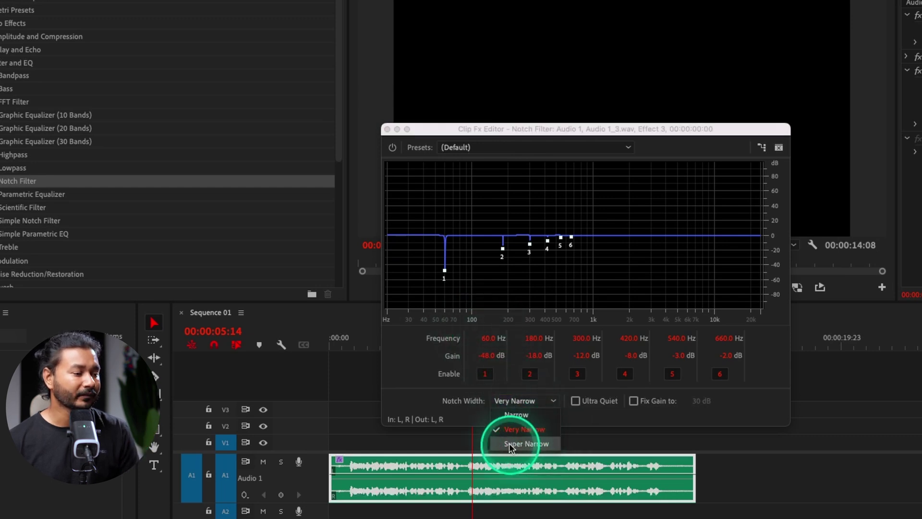
{"action": "left_click", "coordinate": [526, 444]}
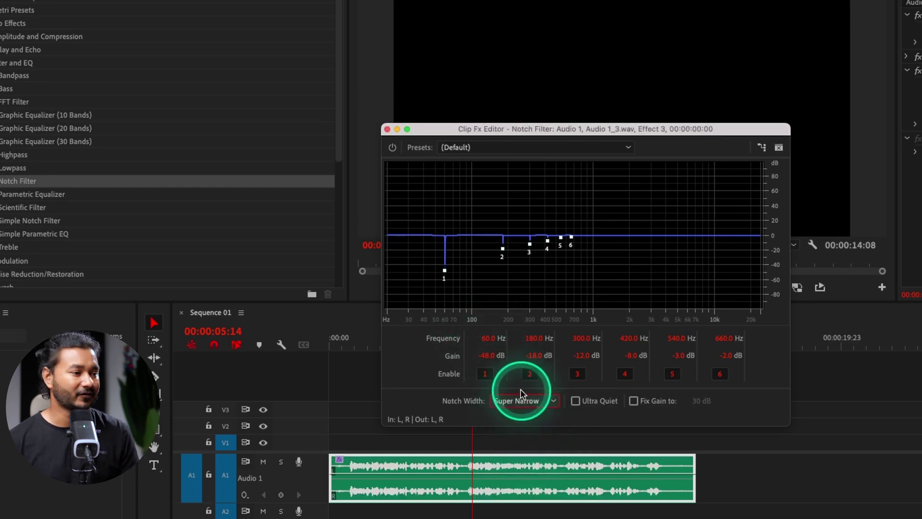
Deepen band 1's 60 Hz cut to about -93 dB and start switching bands off.
{"action": "left_click_drag", "start_coordinate": [486, 355], "coordinate": [432, 356]}
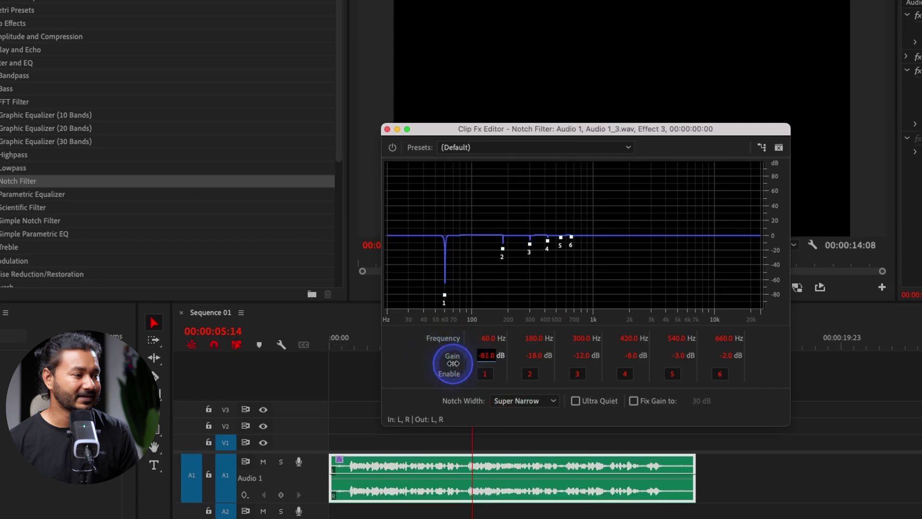
{"action": "left_click", "coordinate": [439, 273]}
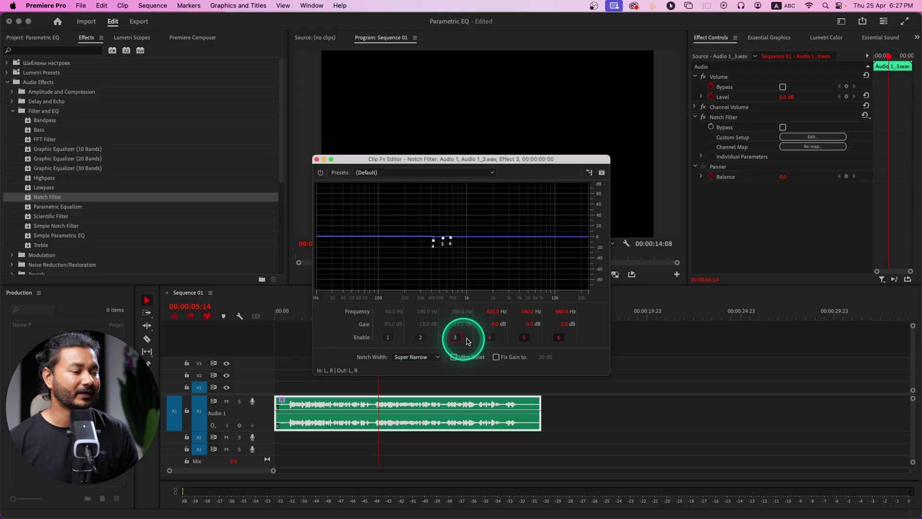
{"action": "left_click", "coordinate": [498, 340]}
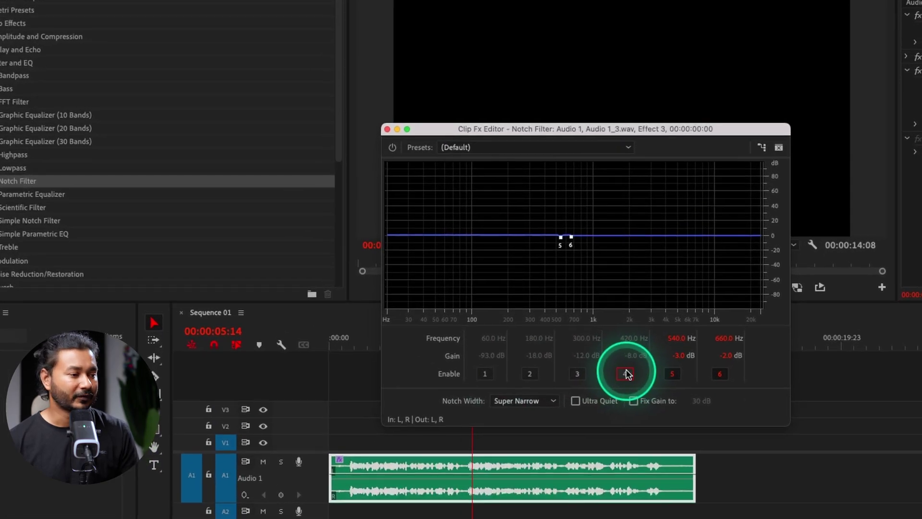
Scrub playback to 00:00:01:09 to show the spectrum and switch off bands 5 and 6.
{"action": "left_click", "coordinate": [446, 446]}
{"action": "left_click_drag", "start_coordinate": [337, 341], "coordinate": [367, 346]}
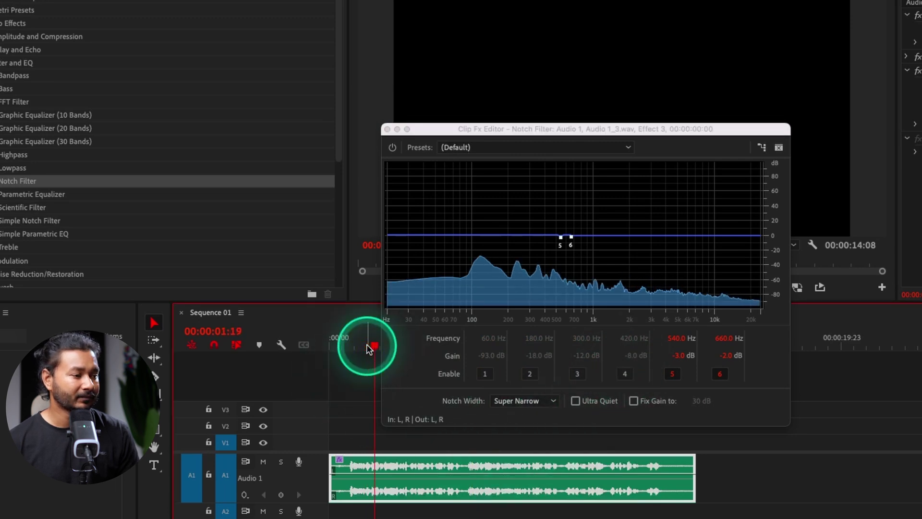
{"action": "left_click", "coordinate": [672, 374]}
{"action": "left_click", "coordinate": [719, 374]}
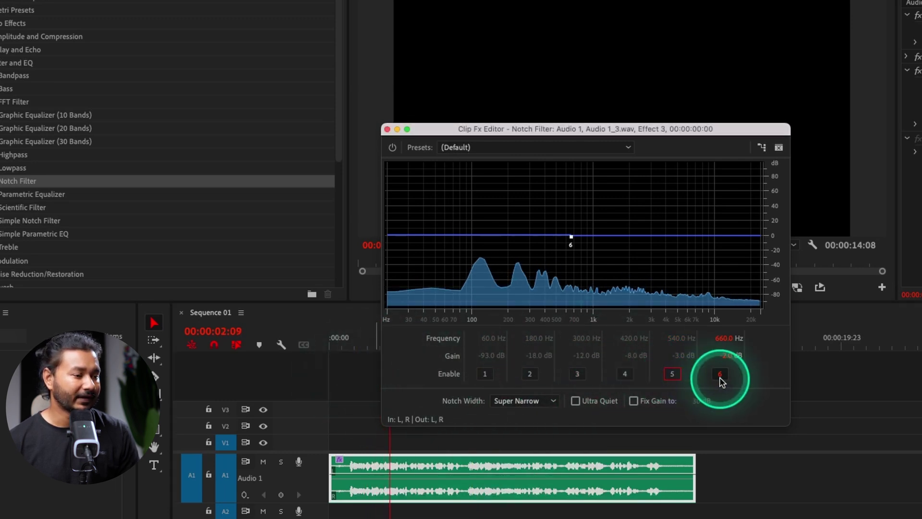
Make band 1 a Very Narrow +65 dB boost swept to 112 Hz.
{"action": "left_click", "coordinate": [485, 374]}
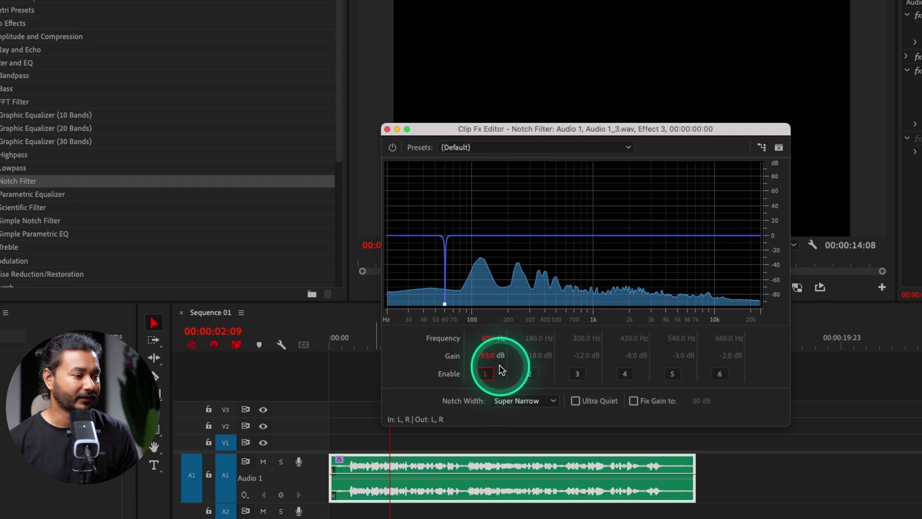
{"action": "left_click_drag", "start_coordinate": [494, 354], "coordinate": [580, 349]}
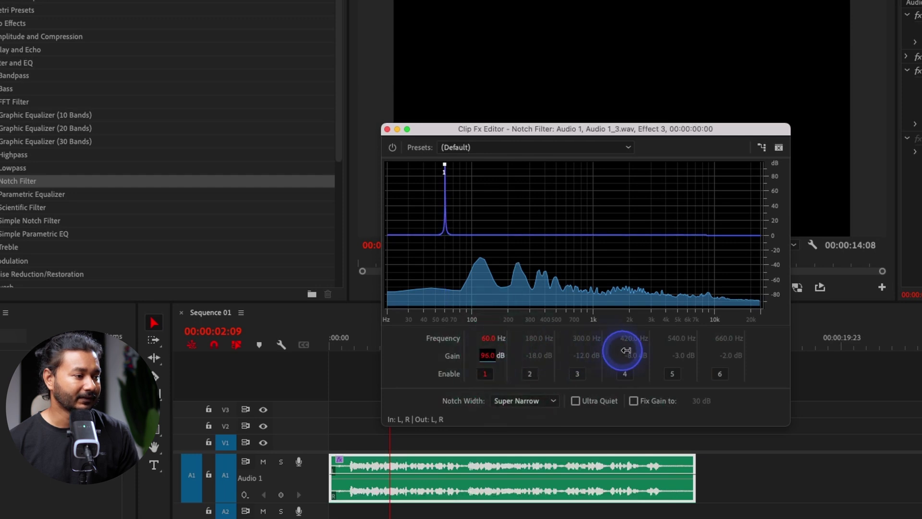
{"action": "left_click", "coordinate": [550, 400]}
{"action": "left_click", "coordinate": [538, 411]}
{"action": "left_click", "coordinate": [497, 339]}
{"action": "left_click", "coordinate": [509, 402]}
{"action": "left_click", "coordinate": [519, 430]}
{"action": "mouse_move", "coordinate": [489, 339]}
{"action": "left_mouse_down"}
{"action": "mouse_move", "coordinate": [598, 336]}
{"action": "mouse_move", "coordinate": [504, 339]}
{"action": "mouse_move", "coordinate": [485, 355]}
{"action": "left_mouse_up"}
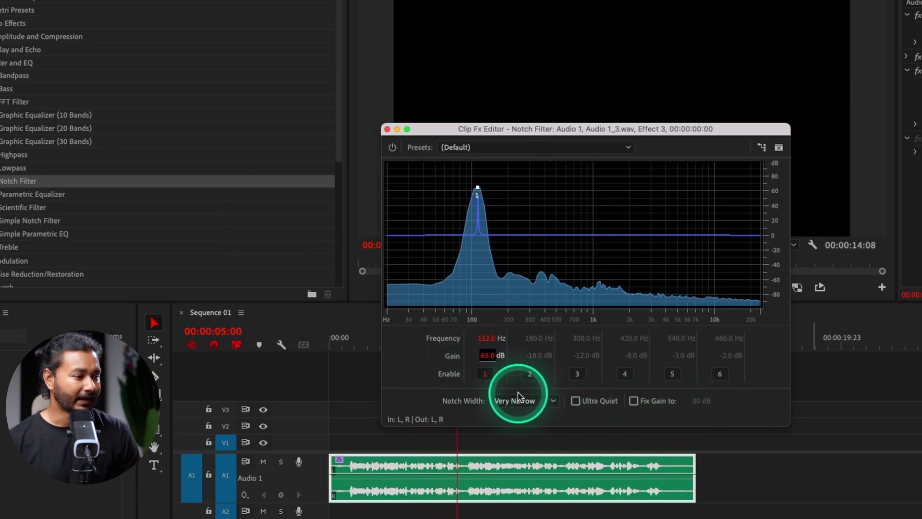
Toggle band 1 off and on, then change its boost into a -50 dB cut near 128 Hz.
{"action": "left_click", "coordinate": [485, 373]}
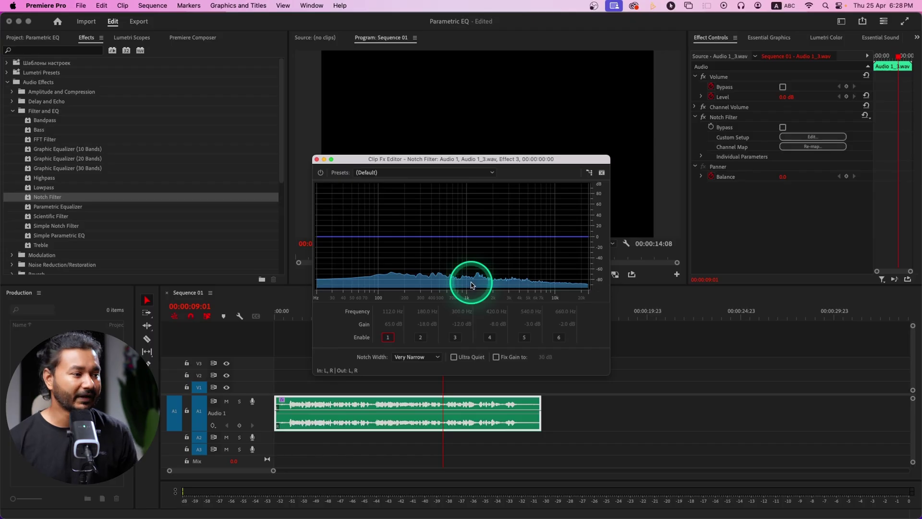
{"action": "left_click", "coordinate": [388, 337]}
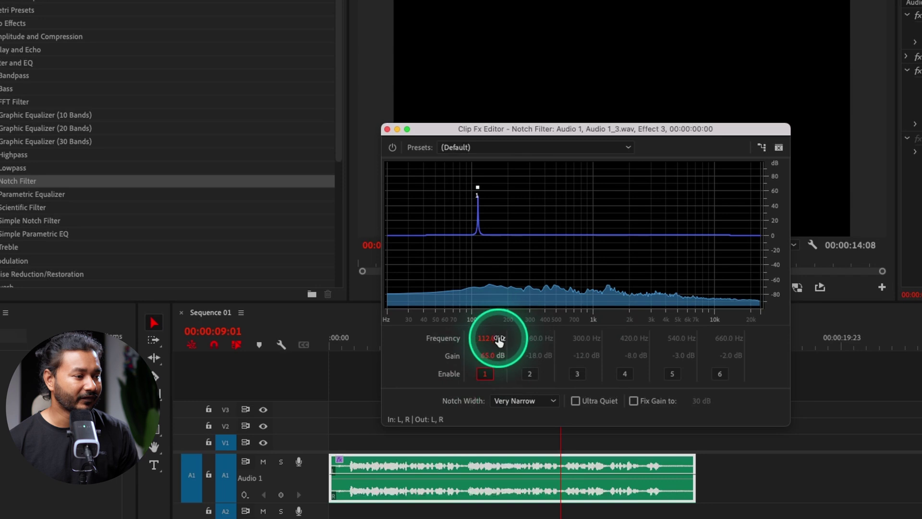
{"action": "left_click_drag", "start_coordinate": [491, 358], "coordinate": [436, 357]}
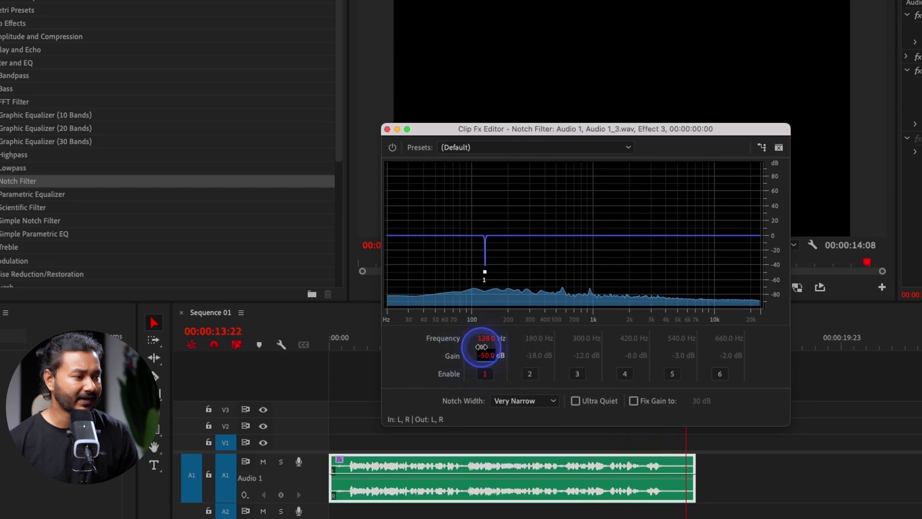
Enable band 3 and set its notch to 270 Hz at -48 dB.
{"action": "left_click", "coordinate": [578, 373]}
{"action": "left_click_drag", "start_coordinate": [583, 339], "coordinate": [708, 340]}
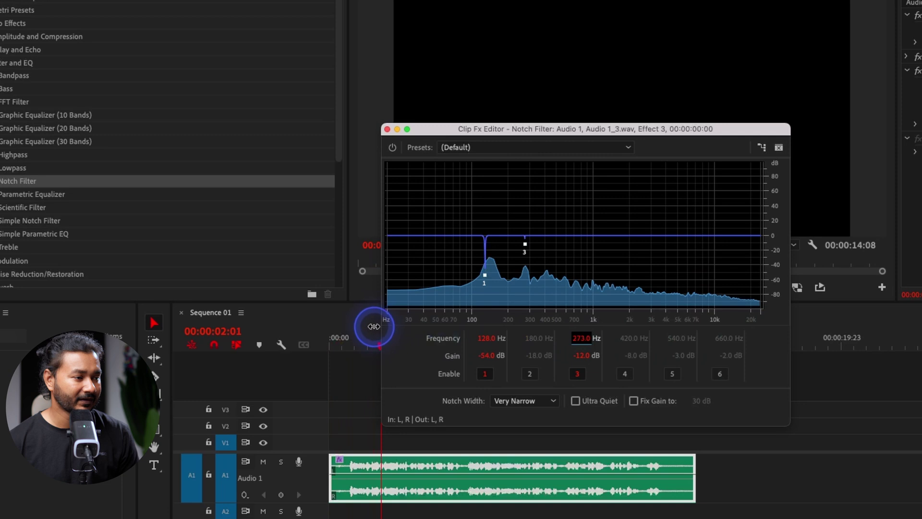
{"action": "left_click_drag", "start_coordinate": [374, 326], "coordinate": [520, 350]}
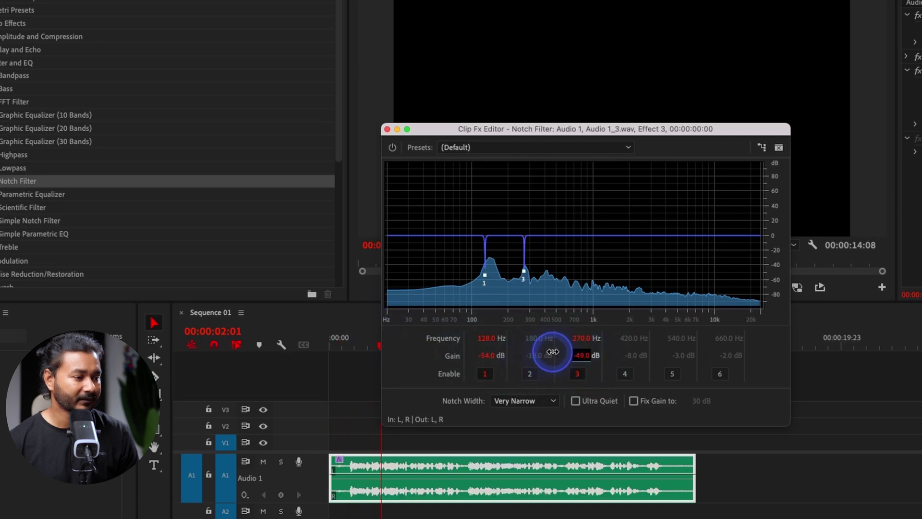
Enable band 2, move it from 180 Hz to 1166 Hz, and deepen its cut to -72 dB.
{"action": "left_click", "coordinate": [536, 377]}
{"action": "left_click", "coordinate": [531, 344]}
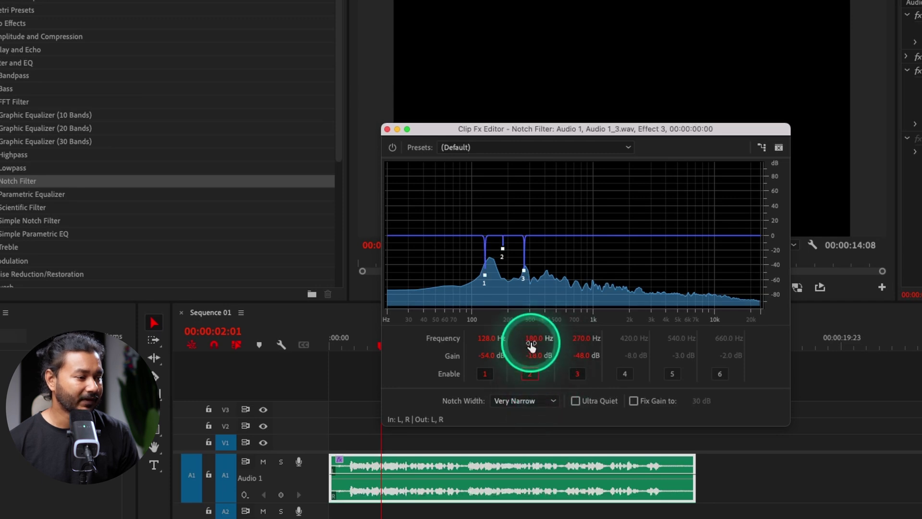
{"action": "left_click", "coordinate": [536, 335]}
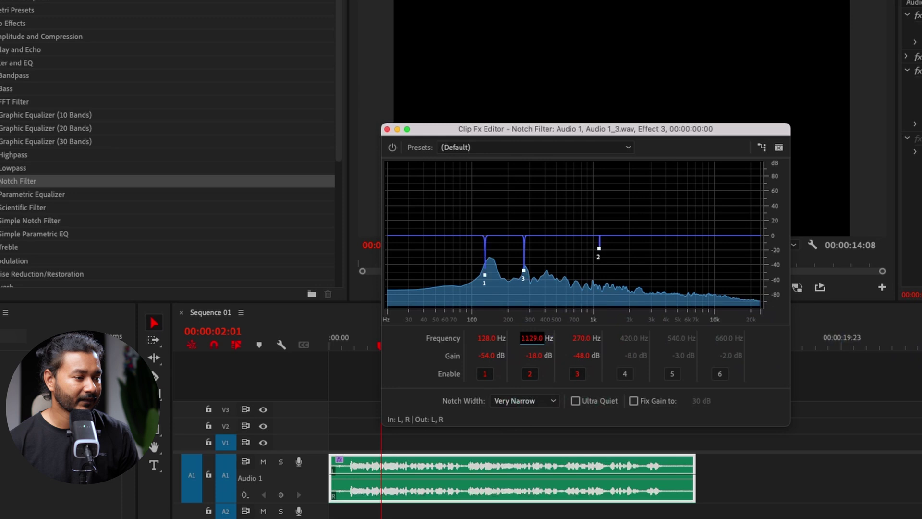
{"action": "left_click_drag", "start_coordinate": [539, 338], "coordinate": [610, 338]}
{"action": "left_click_drag", "start_coordinate": [532, 355], "coordinate": [502, 363]}
{"action": "left_click", "coordinate": [778, 359]}
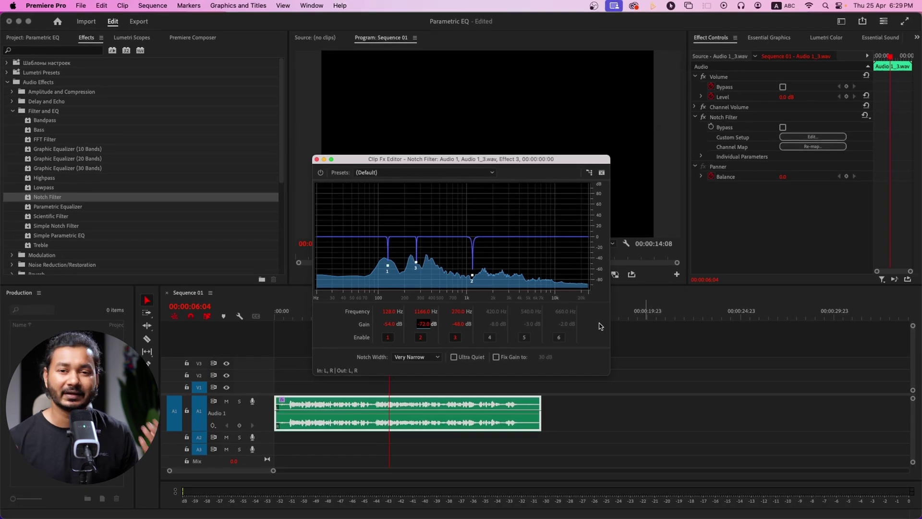
{"action": "left_click", "coordinate": [534, 358]}
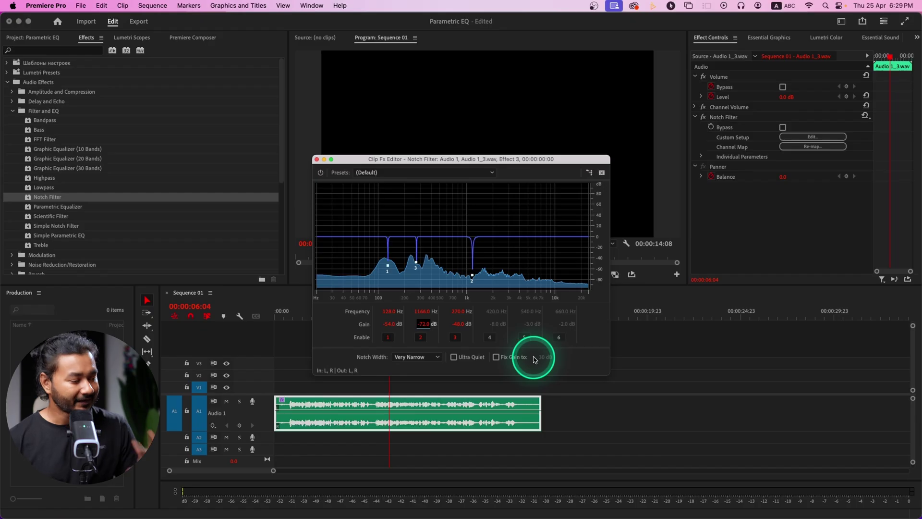